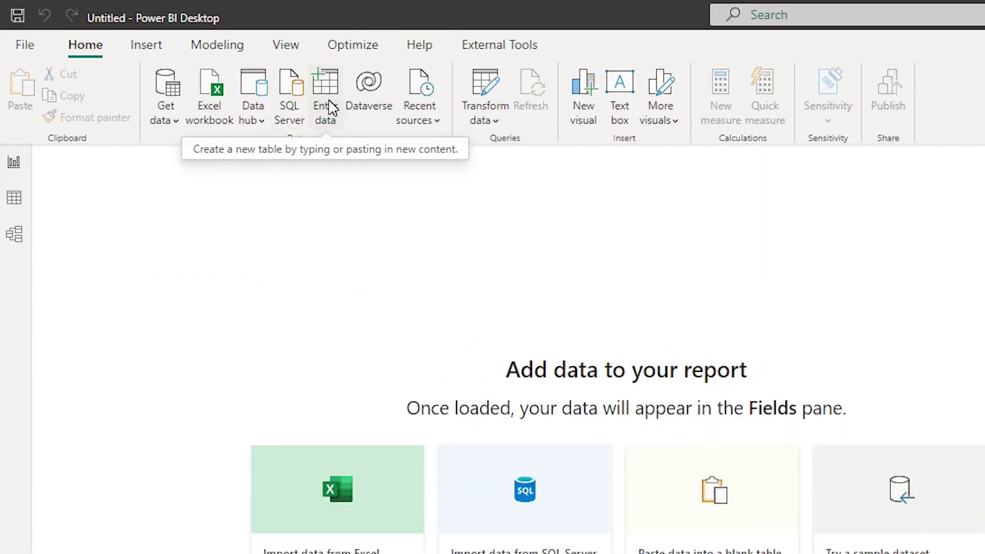
Start a new Enter Data table and try renaming the first column, dismissing the invalid-name error
left_click(328, 106)
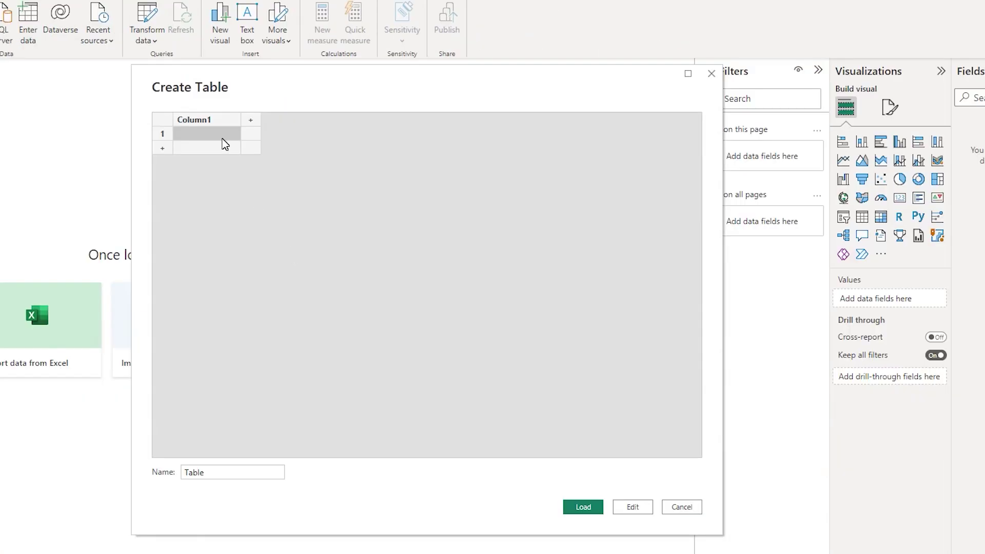
type("fhsdg")
key("Tab")
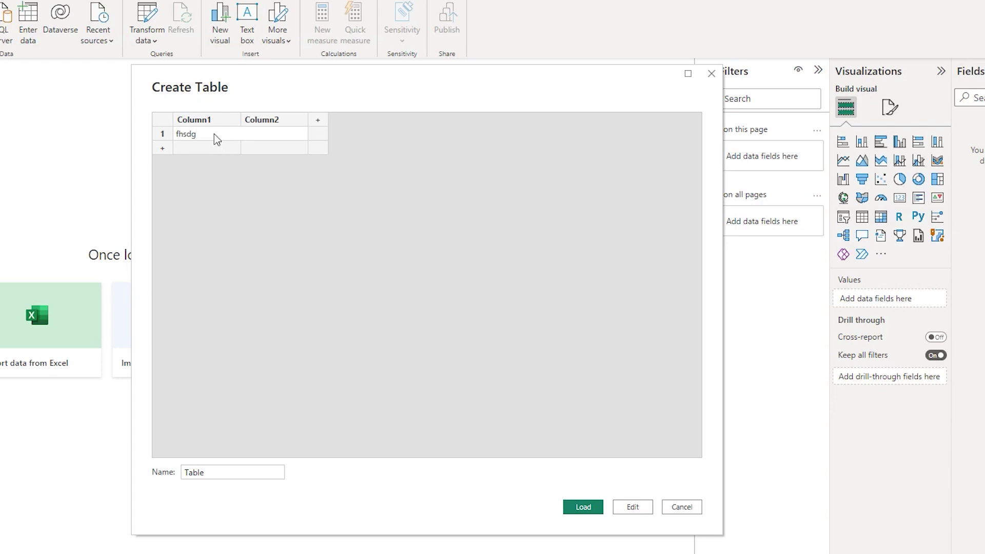
double_click(209, 124)
type("fh=")
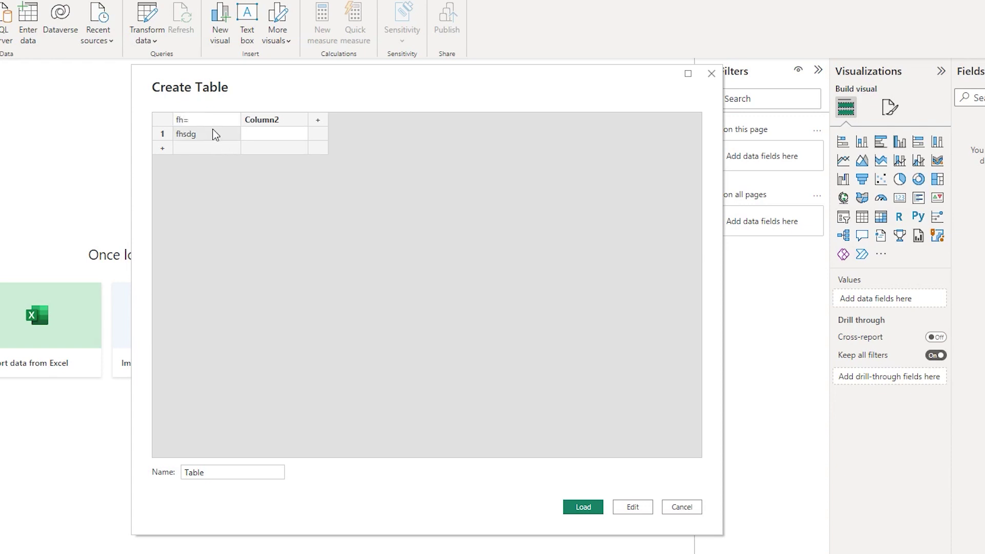
left_click(204, 128)
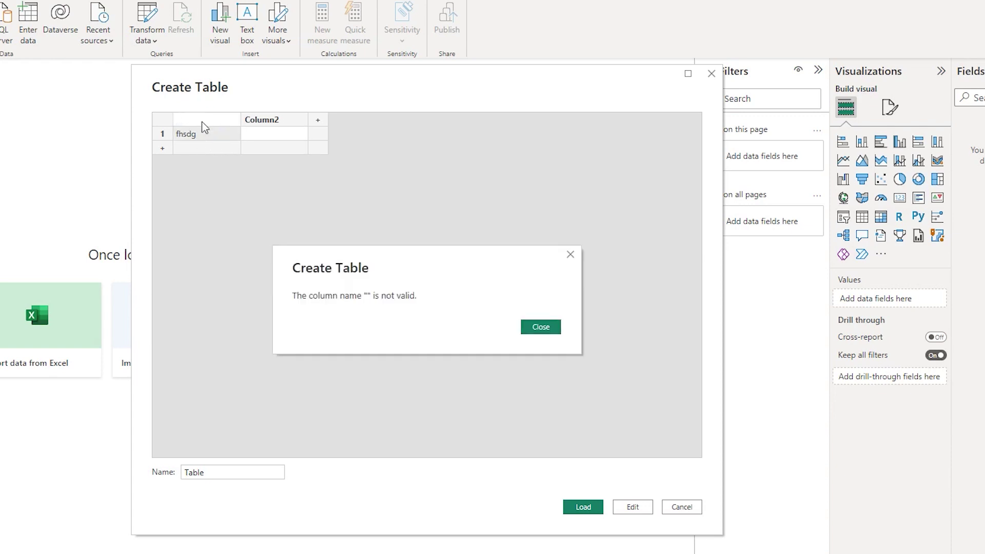
left_click(570, 255)
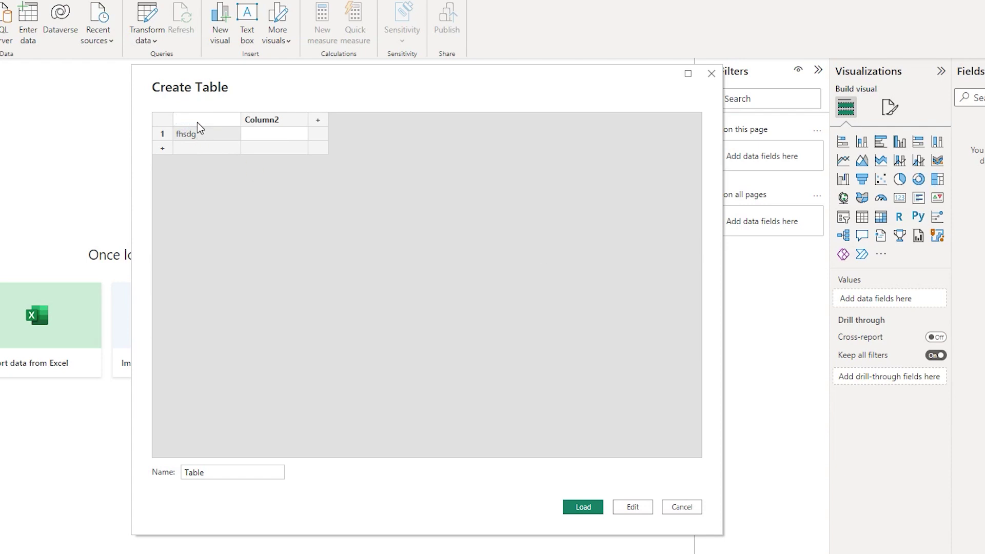
Paste the six City/Country rows, name the table Geo, and load it
left_click(199, 125)
type("City\tCountry Bangalore\tIndia Tokyo\tJapan Paris\tFrance London\tUnited Kingdom Cairo\tEgypt Beijing\tChina")
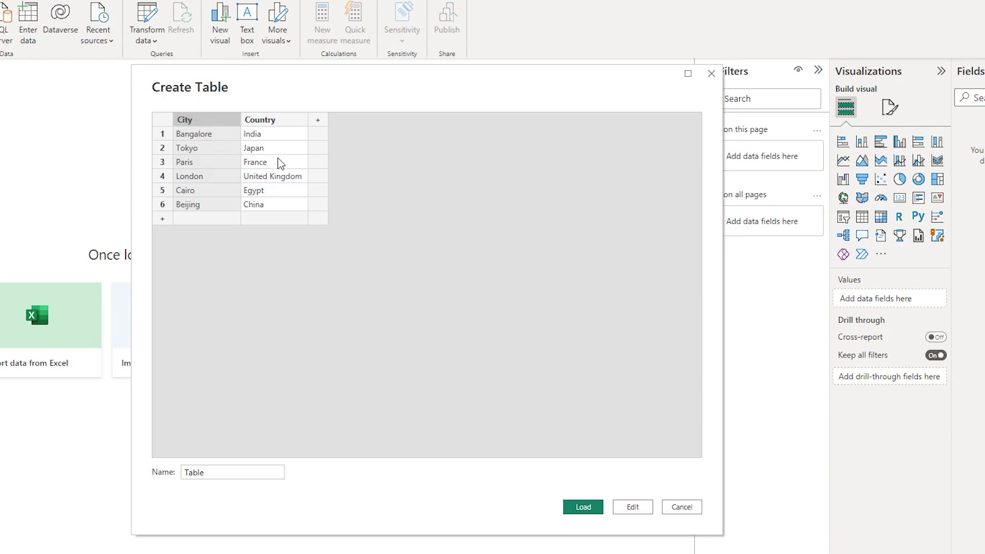
double_click(225, 472)
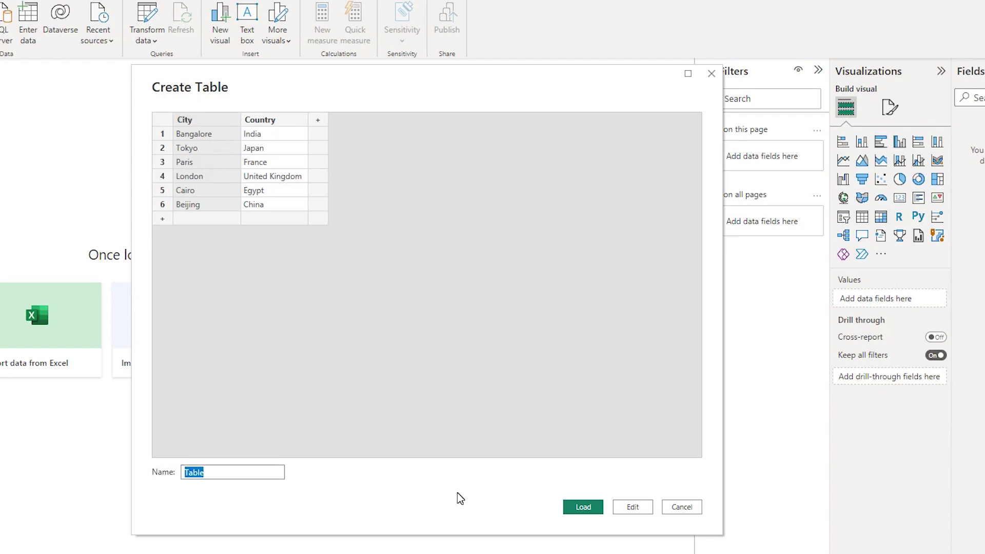
type("Gr")
type("o")
left_click(583, 508)
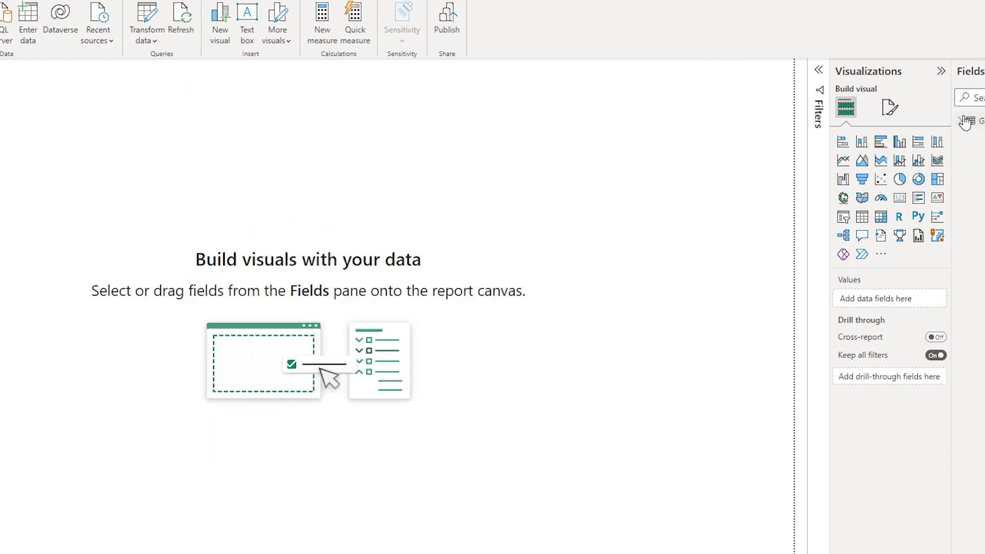
View the Geo table in Table view with its Country column selected
left_click(11, 112)
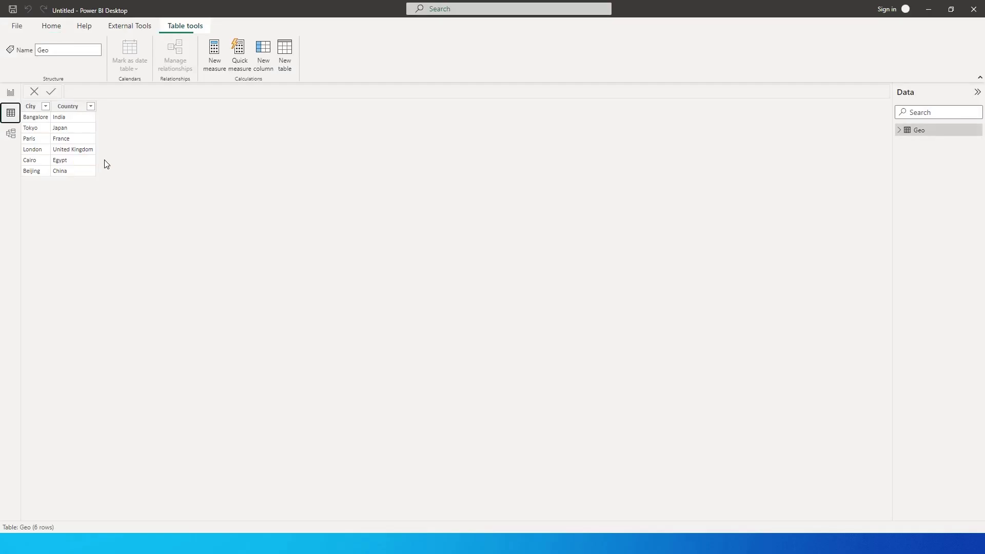
left_click(77, 108)
Back in Report view, choose Edit query for Geo after cancelling a stray Enter Data dialog
left_click(11, 93)
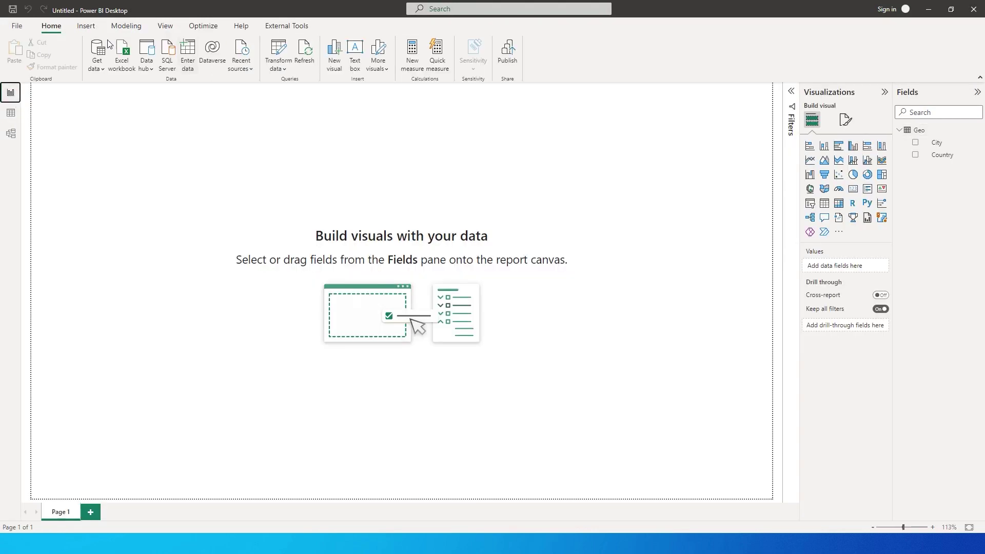
left_click(978, 130)
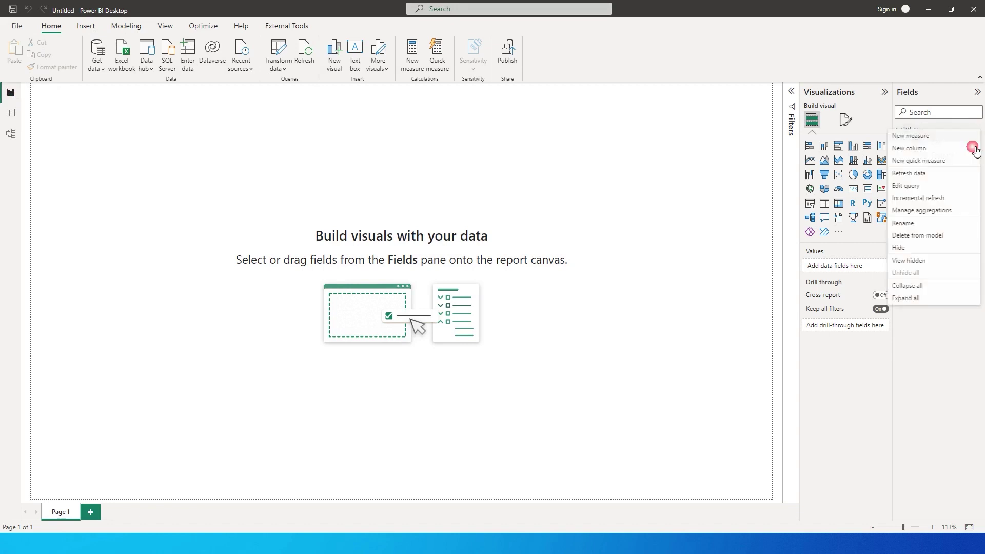
left_click(213, 167)
left_click(189, 61)
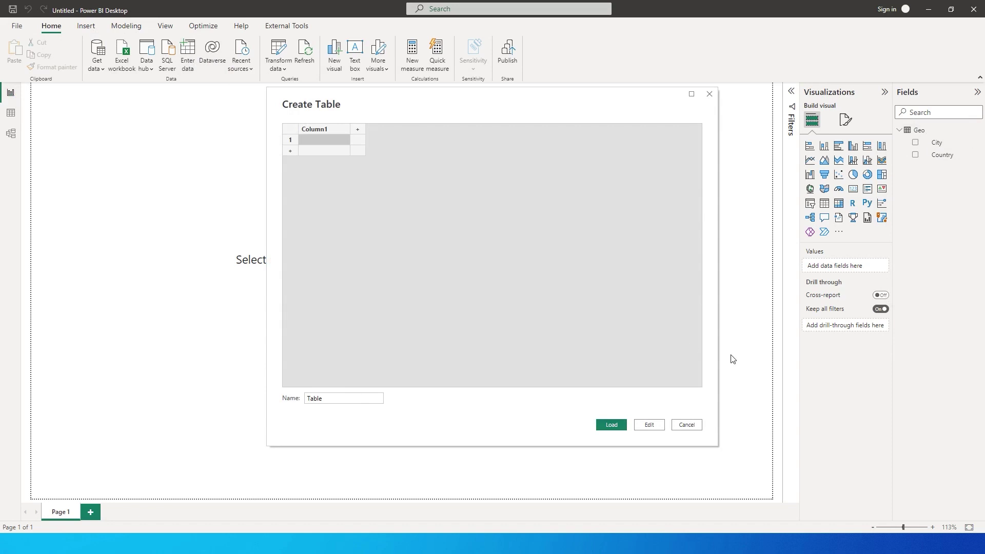
key("Escape")
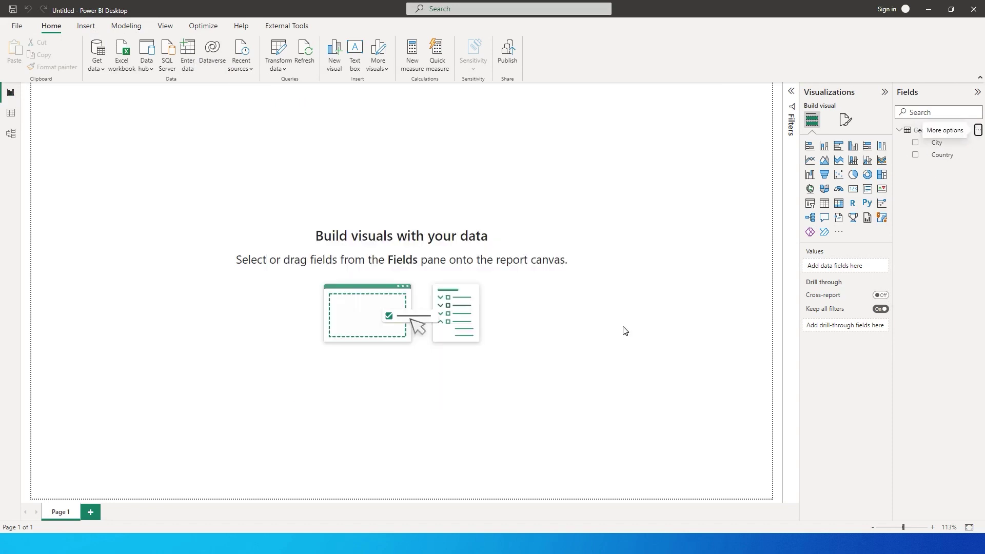
left_click(980, 131)
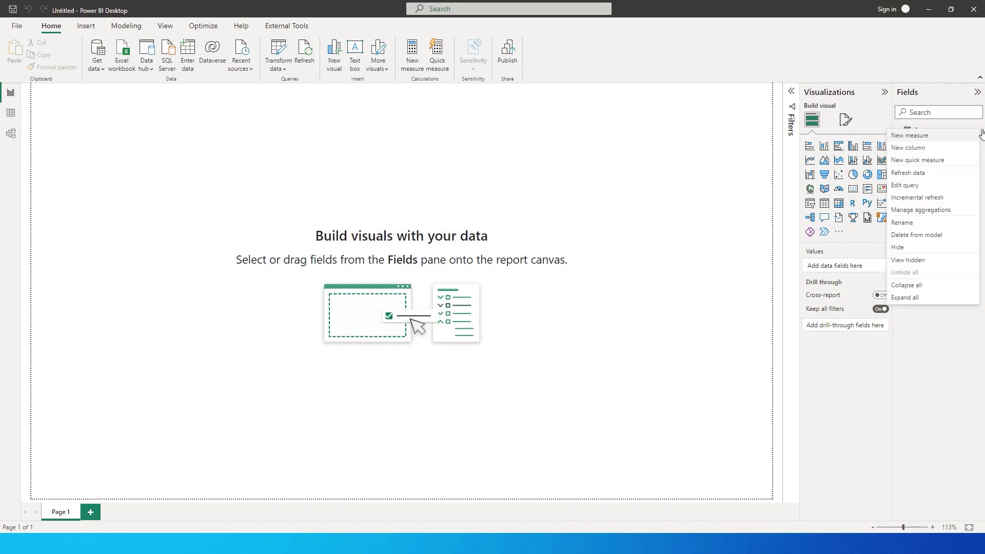
left_click(924, 186)
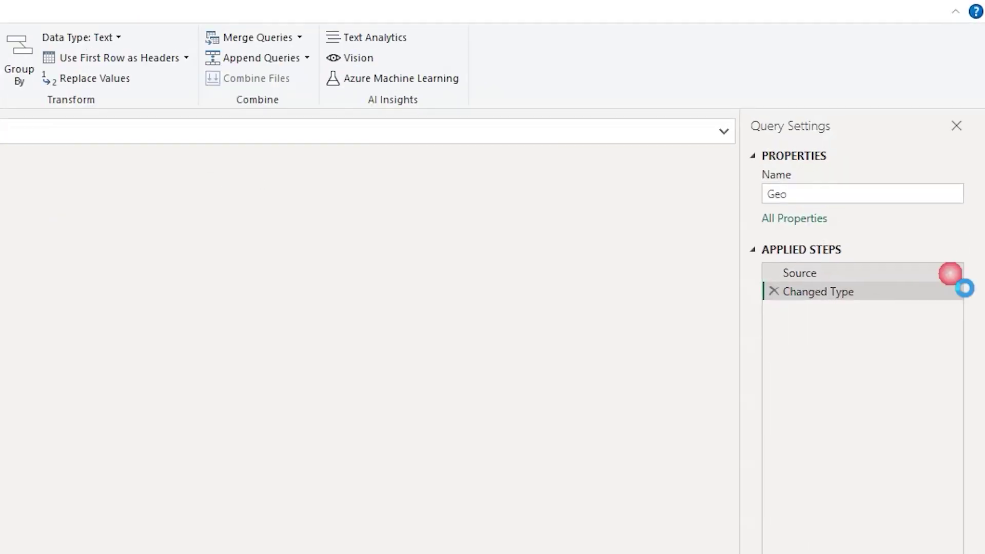
Open the Geo Source step's settings to bring up the Create Table dialog
left_click(951, 274)
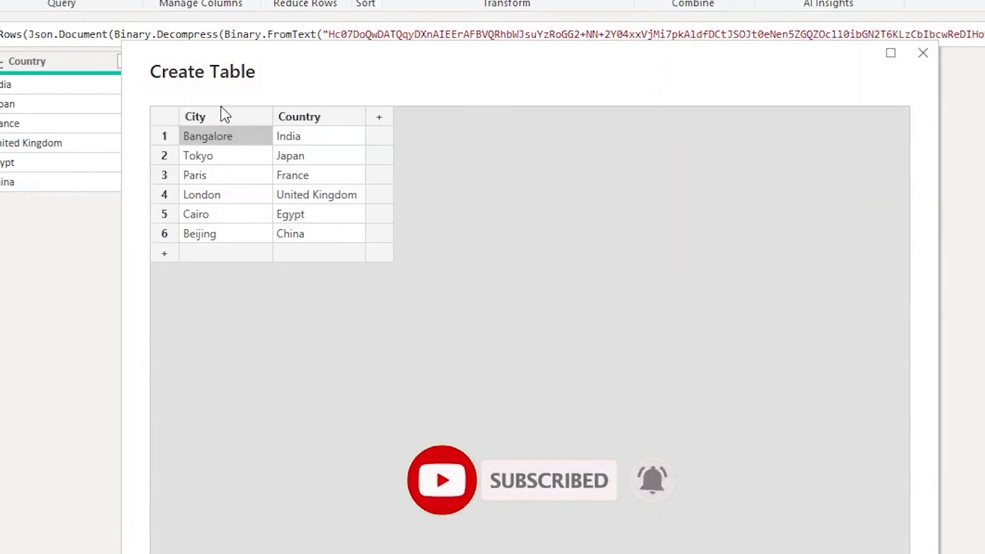
Add row 7 with City Male and Country Maldives
left_click(213, 256)
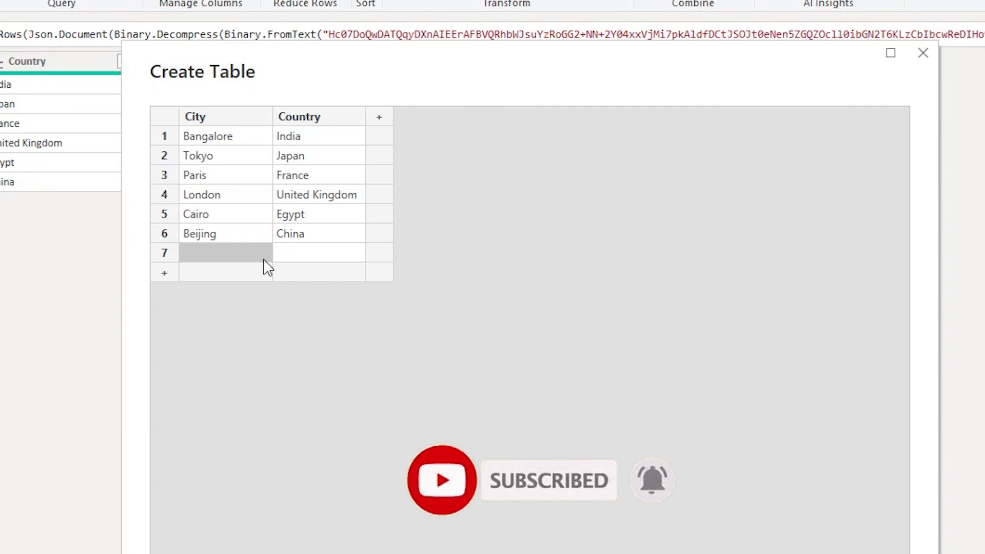
left_click(237, 256)
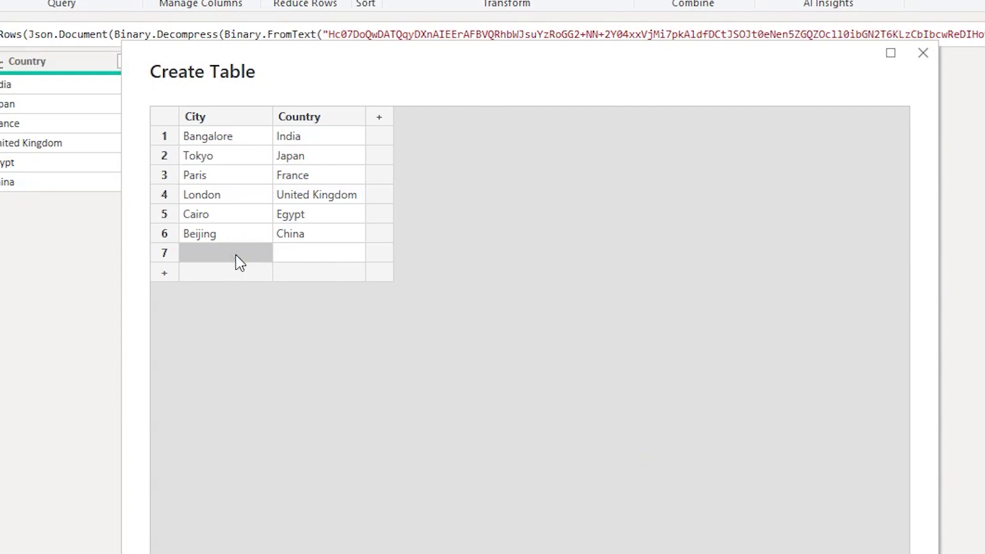
type("Male")
key("Tab")
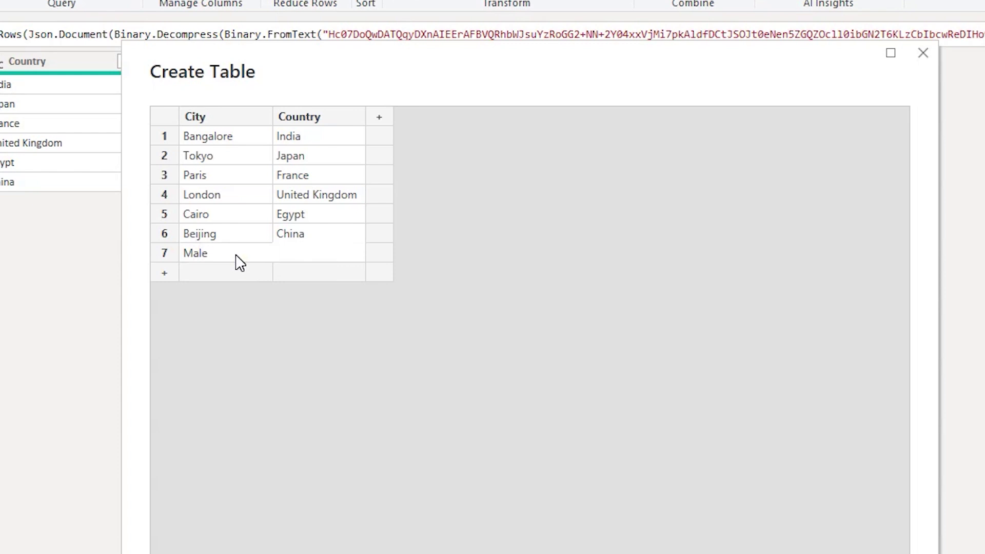
type("Maldiv")
type("es")
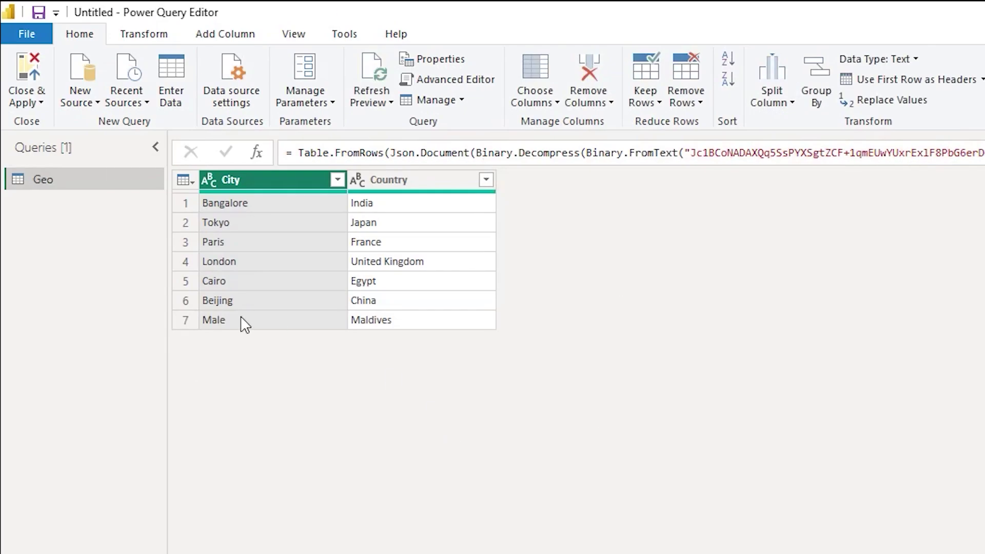
Close & Apply the query edits, then check Geo's seven rows in Table view
left_click(31, 100)
left_click(48, 125)
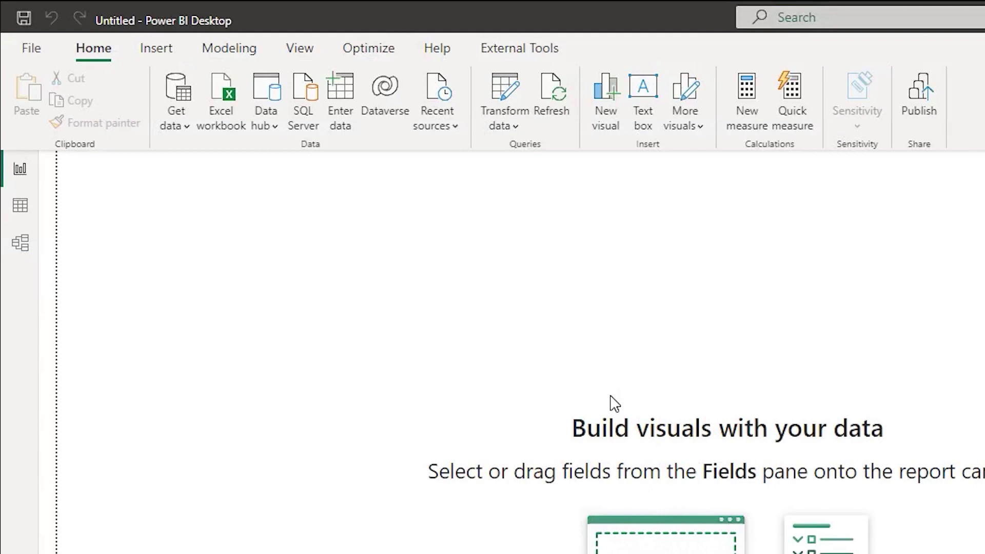
left_click(11, 113)
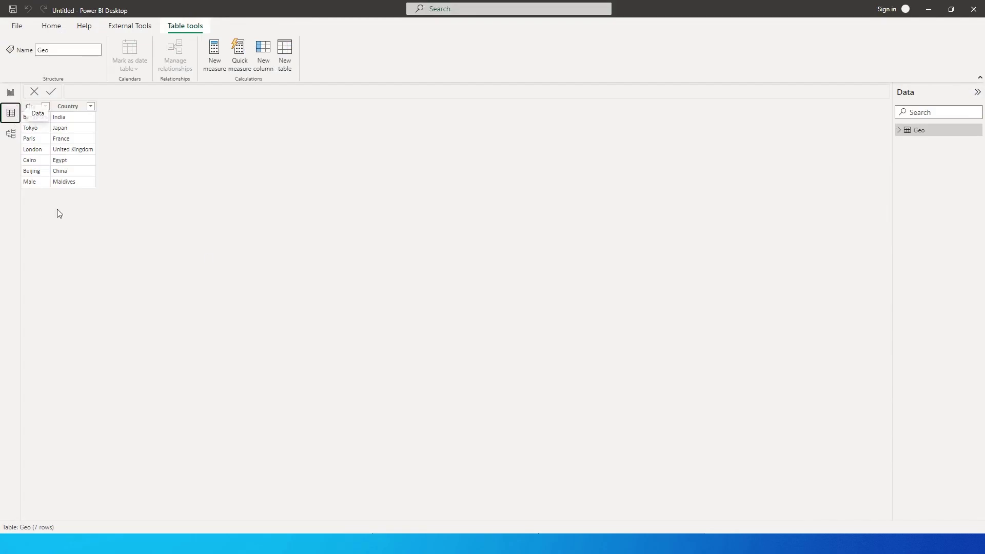